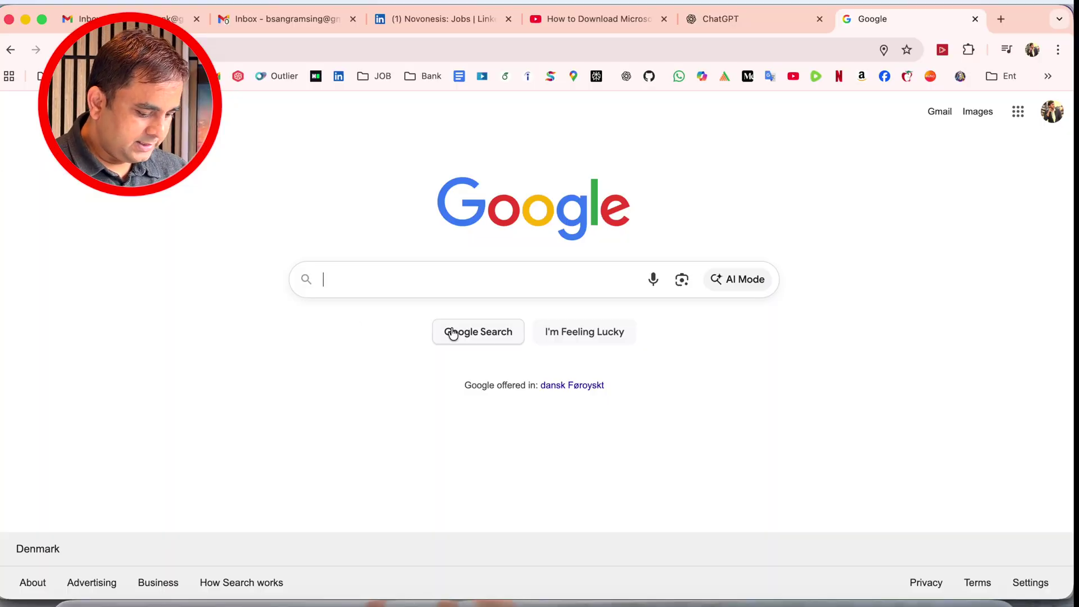
Go to the Microsoft 365 web site and continue past the updated Microsoft Services Agreement notice
text(off)
key(Down)
key(Return)
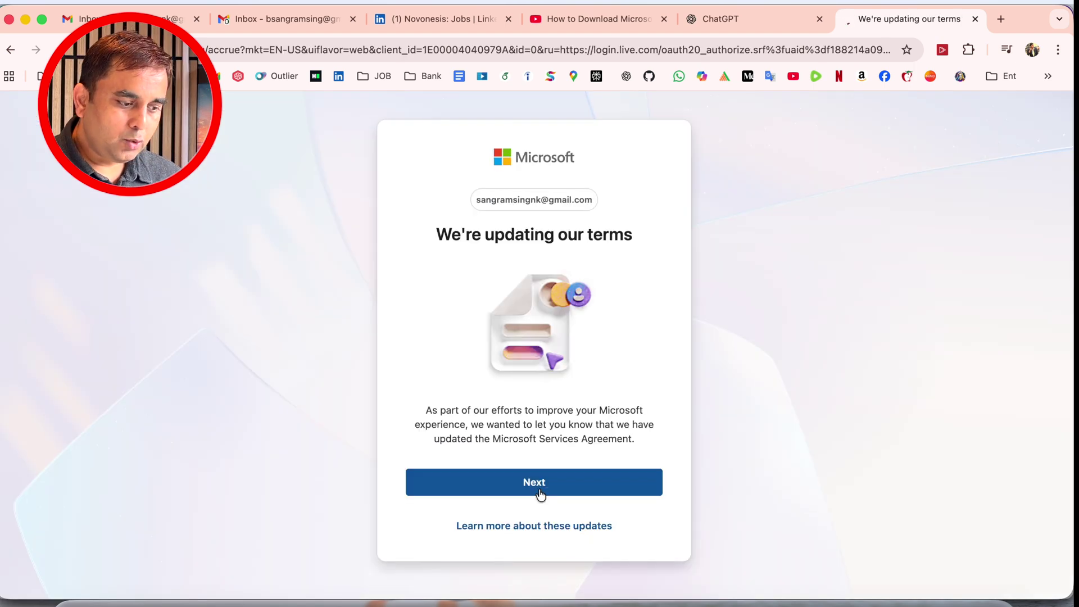
click(539, 490)
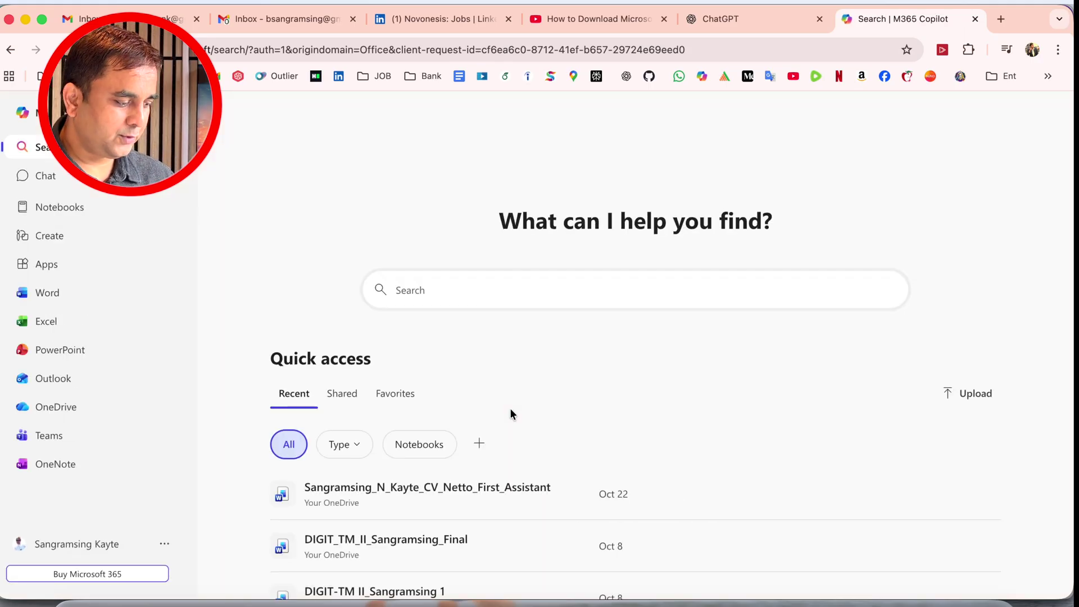
mouse_move(574, 483)
key(XF86MonBrightnessUp)
key(XF86MonBrightnessUp)
key(XF86MonBrightnessUp)
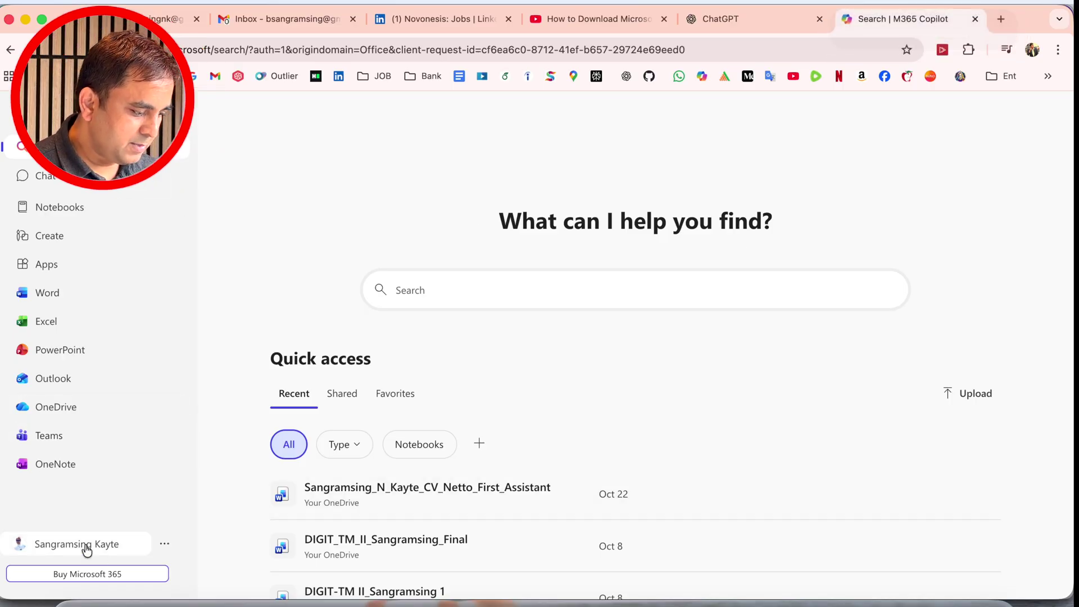
Go to the Microsoft 365 Apps page and open Excel, Word and PowerPoint for the web in separate browser tabs
click(46, 268)
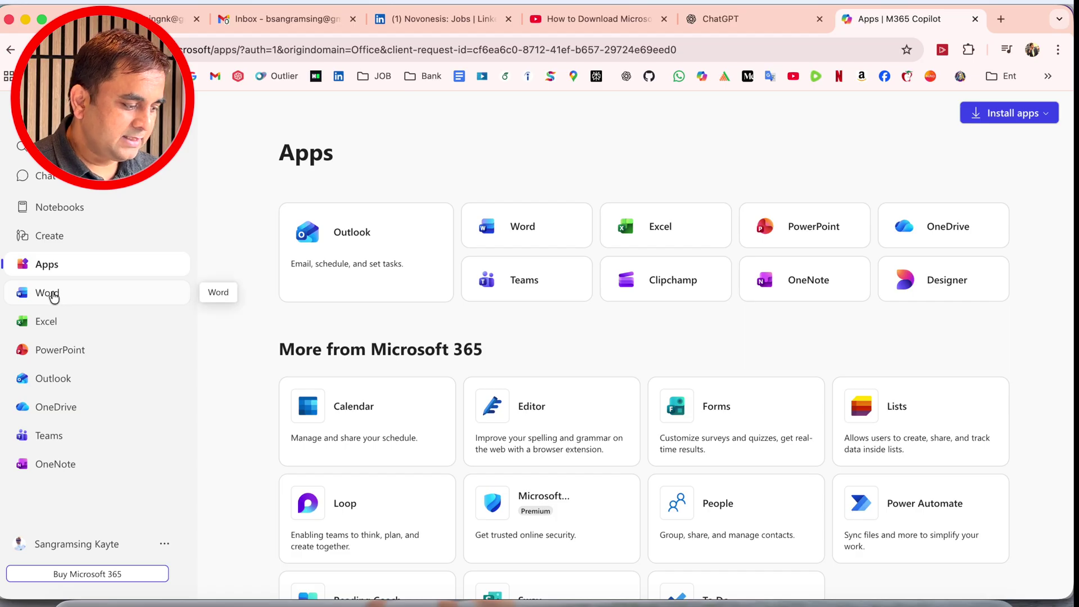
click(62, 321)
click(802, 20)
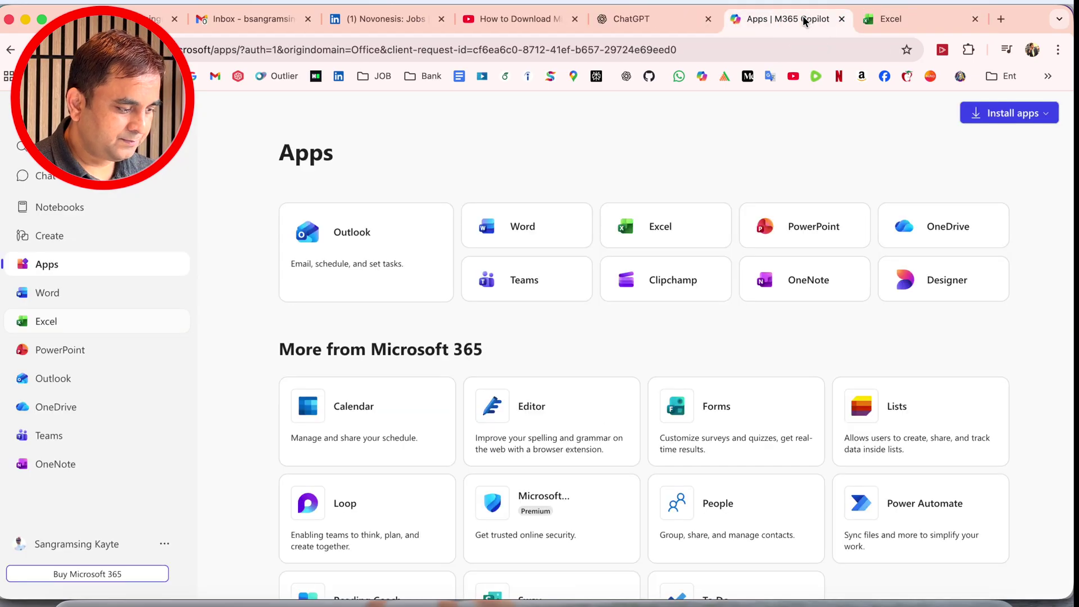
click(37, 304)
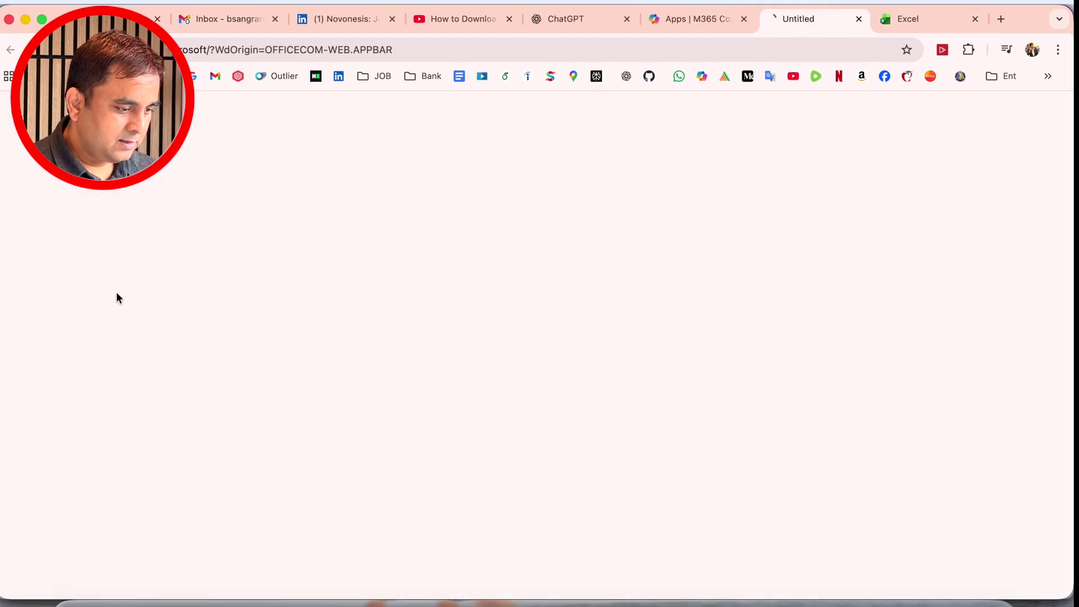
click(676, 22)
click(76, 352)
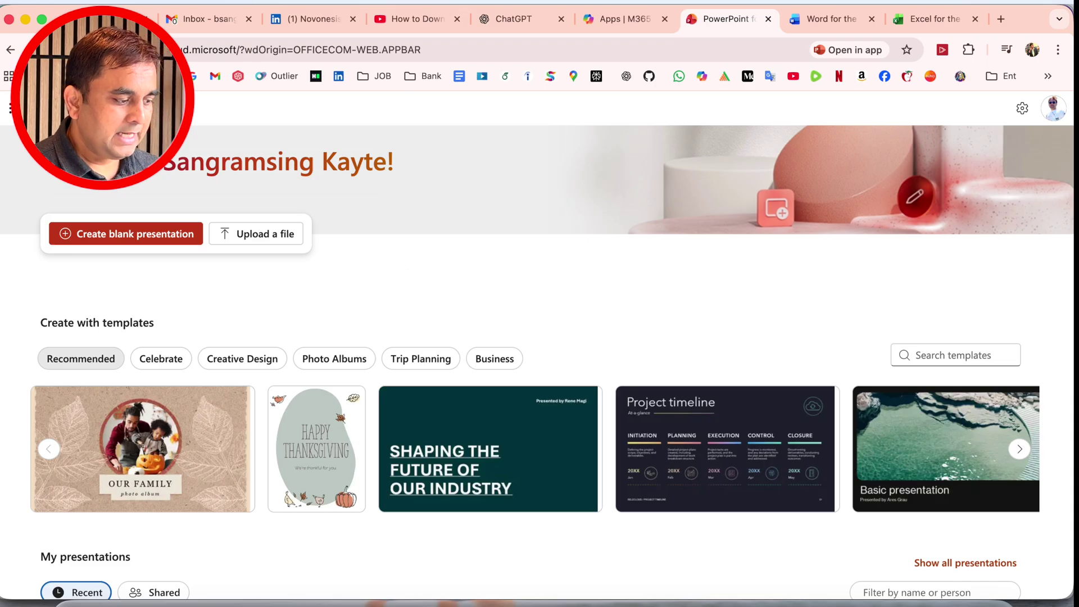
Open the PowerPoint for the web page in its standalone app window, and close that window
click(315, 49)
key(Escape)
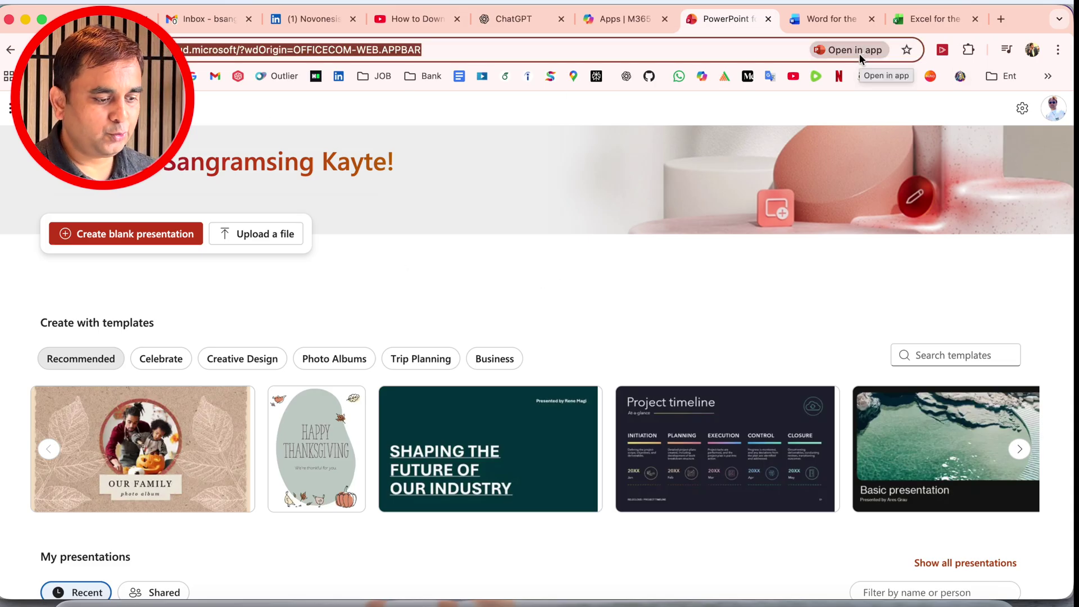
key(super+w)
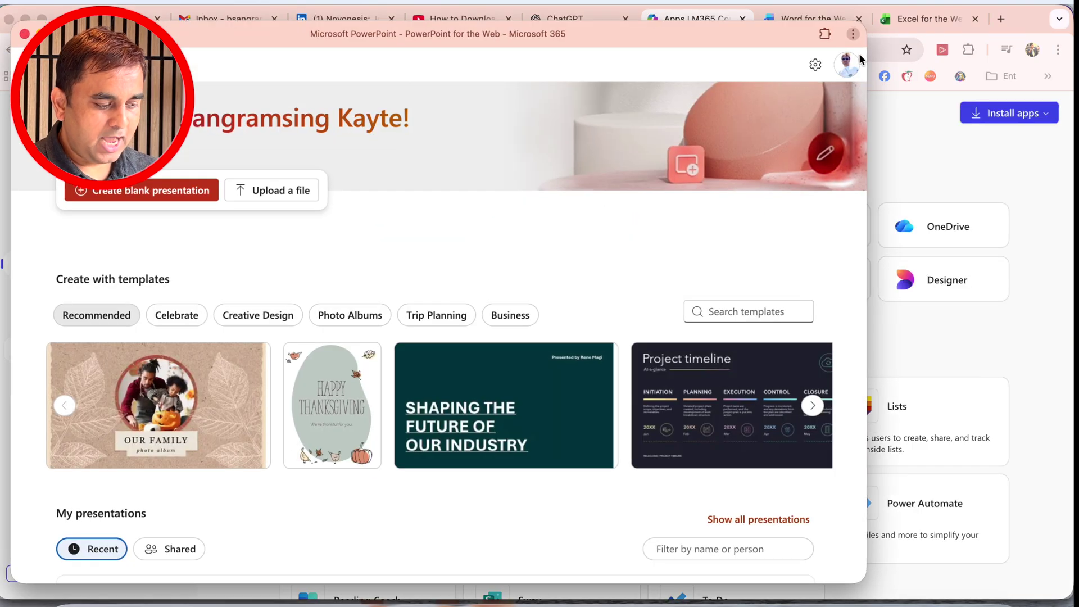
click(24, 34)
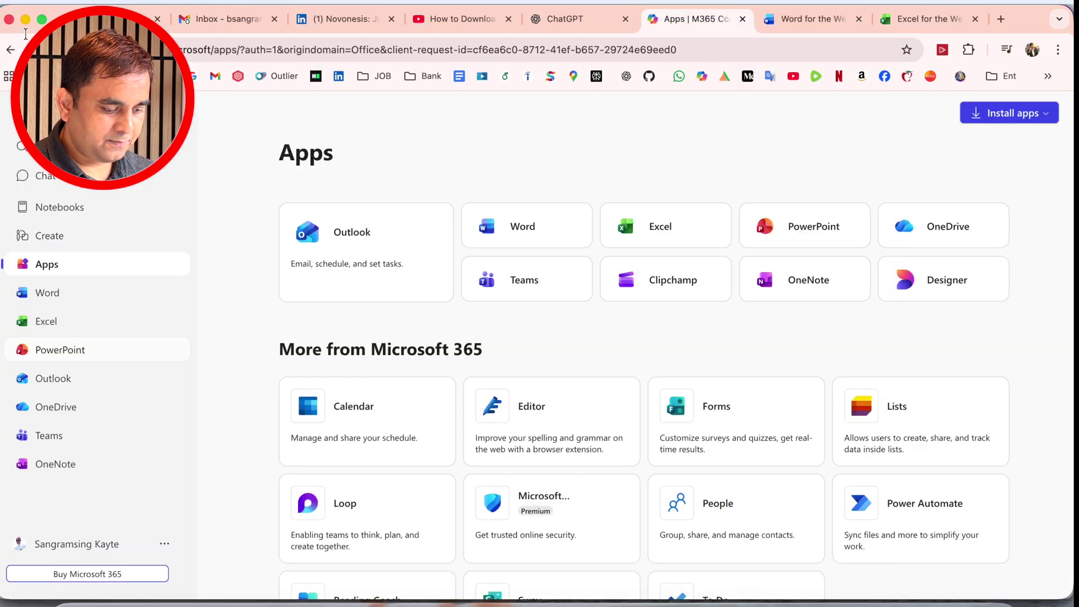
Launch Microsoft PowerPoint from the Mac's list of applications and view the signed-in account's details
click(156, 603)
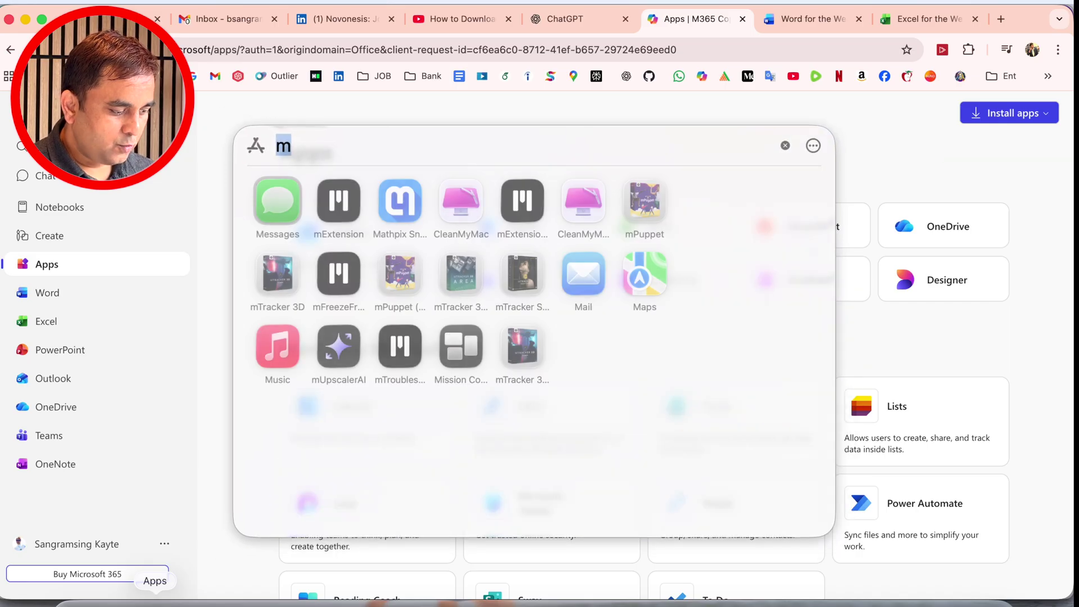
key(BackSpace)
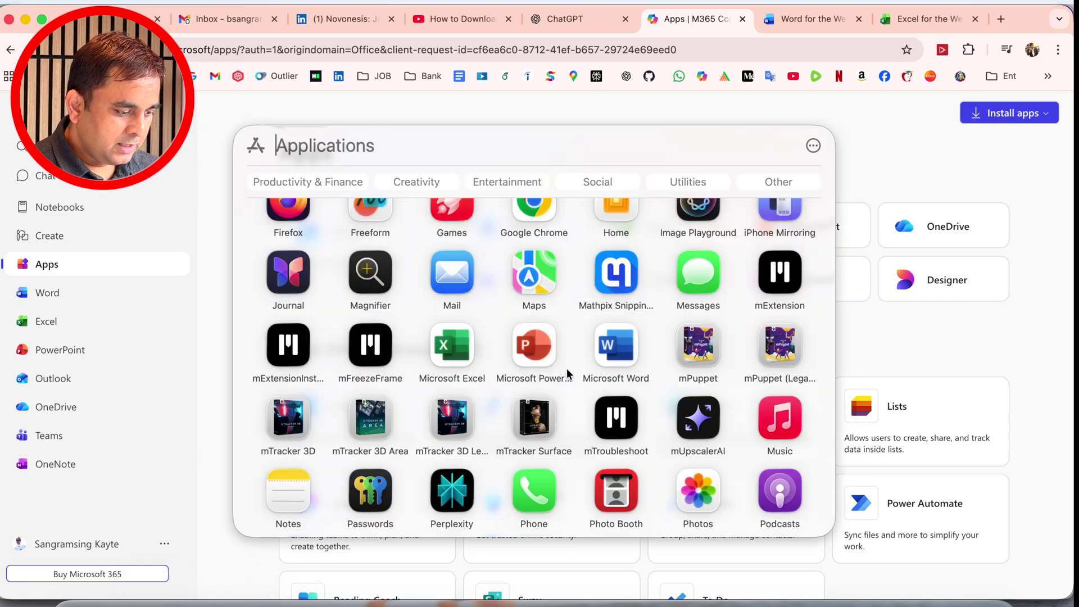
click(522, 352)
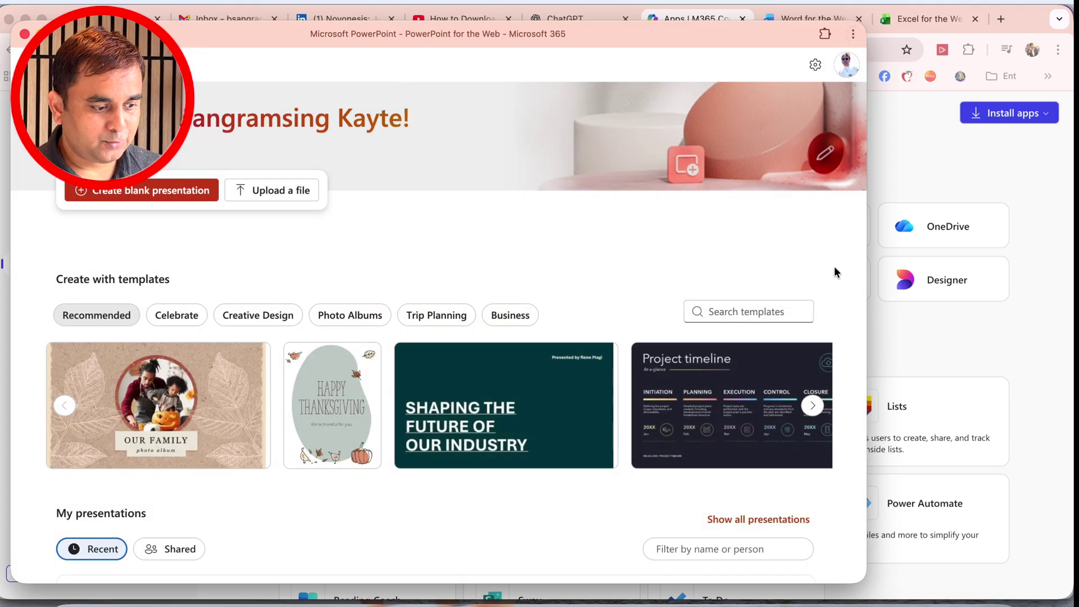
click(846, 81)
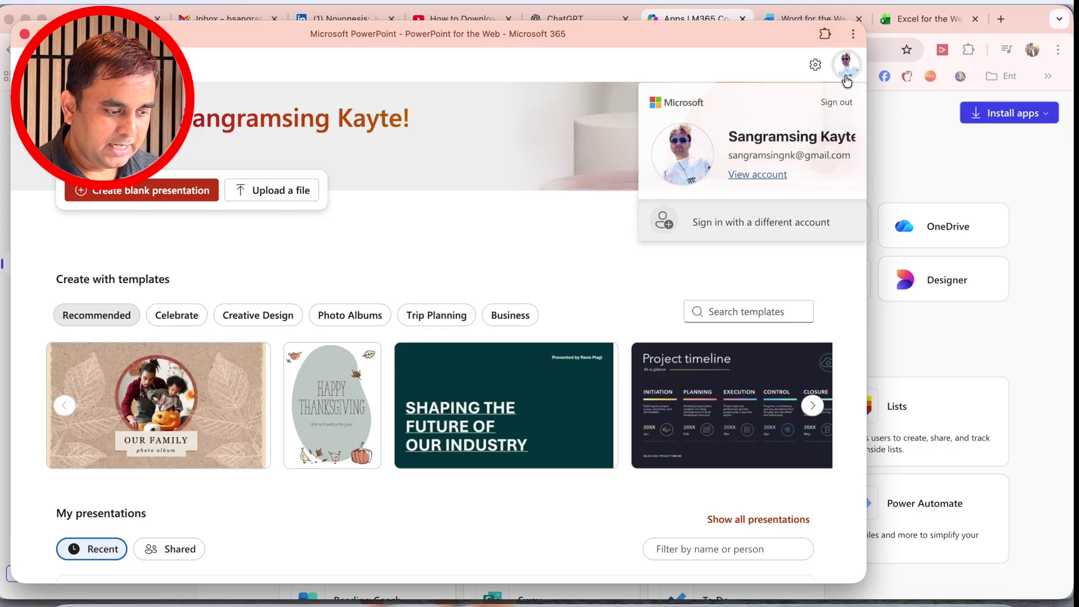
click(478, 74)
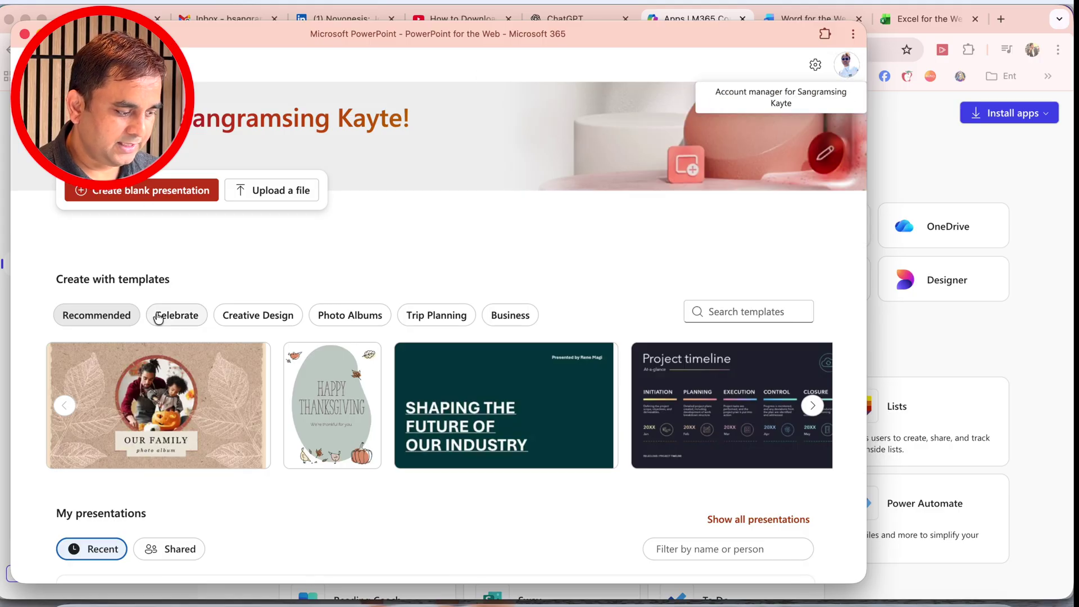
Create a presentation from the Our Family photo album template and look through the insert, draw and design tools
click(161, 404)
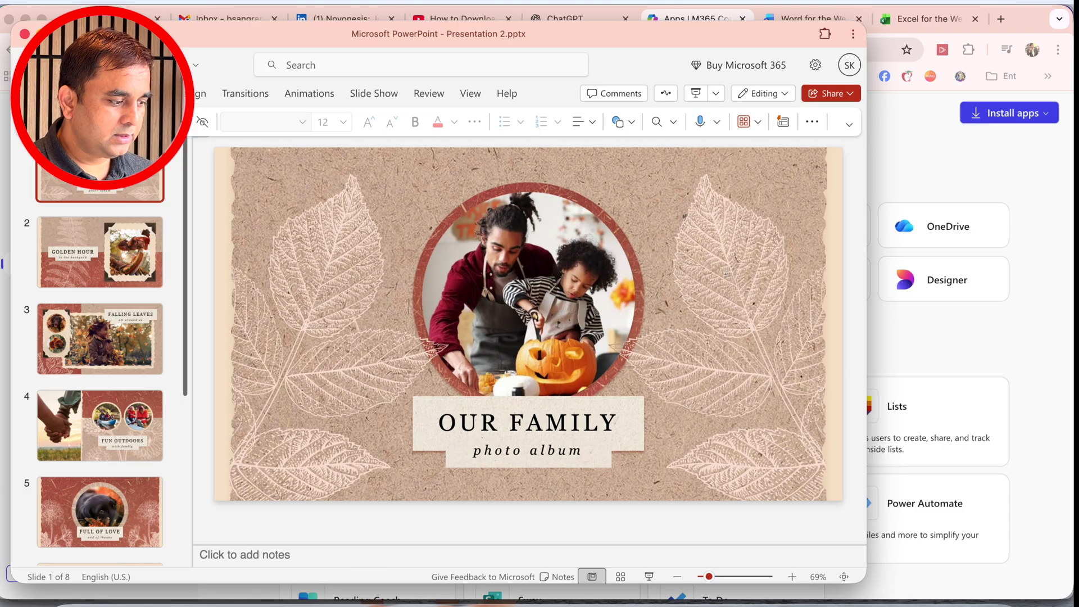
click(120, 94)
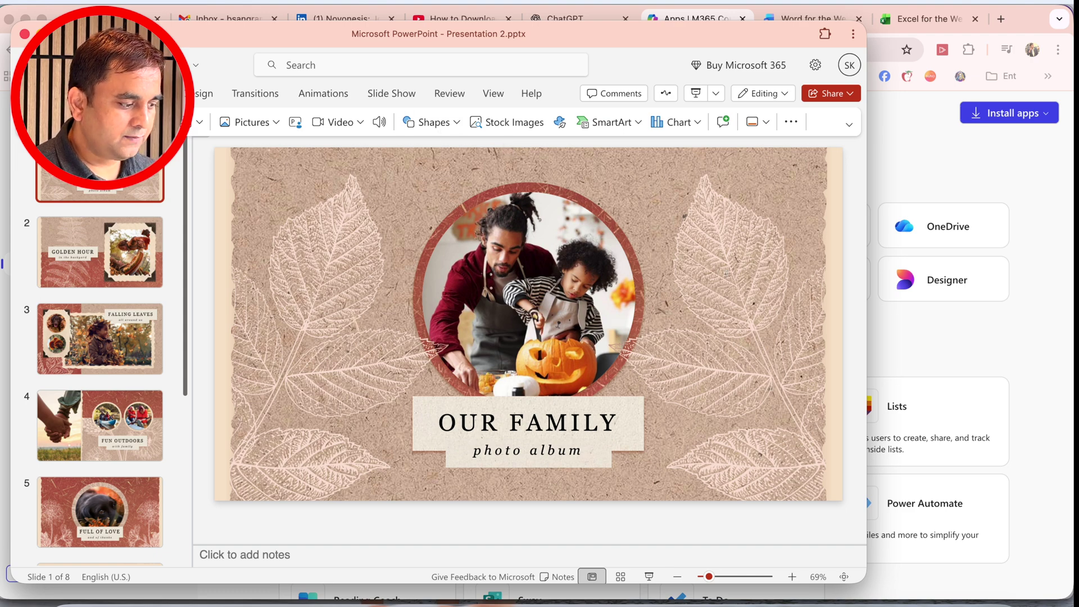
click(155, 93)
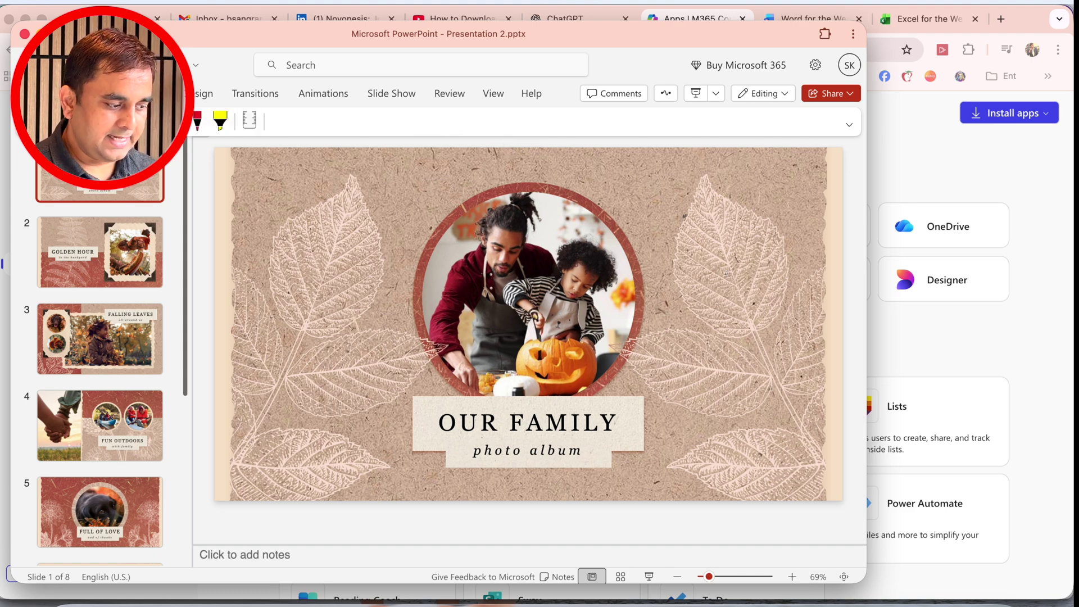
click(202, 93)
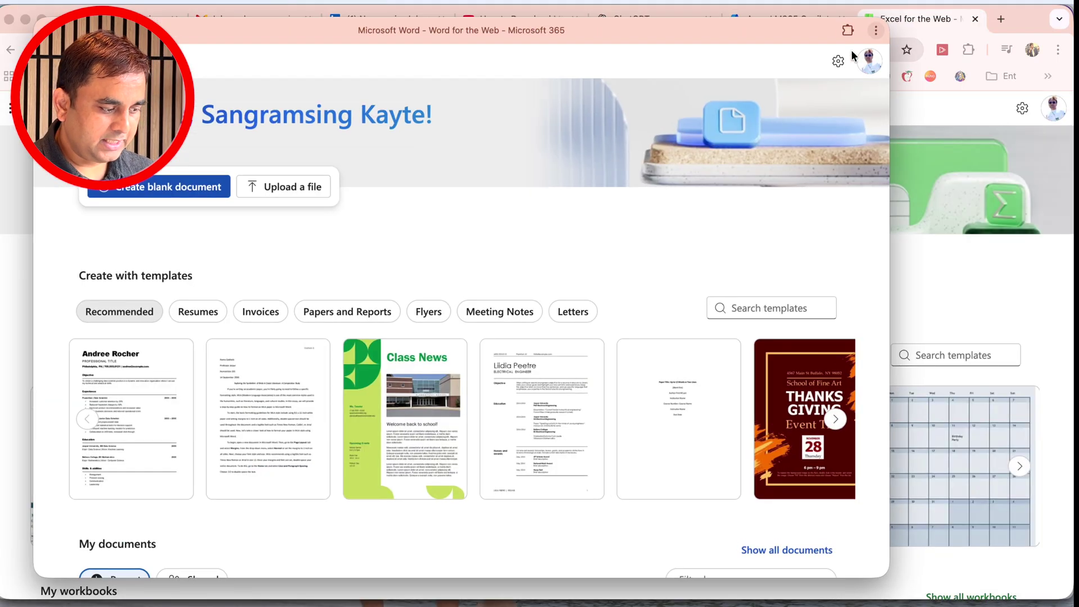
Create a blank document in the Word app and enter "HEllo It's Me Tech Research"
click(142, 194)
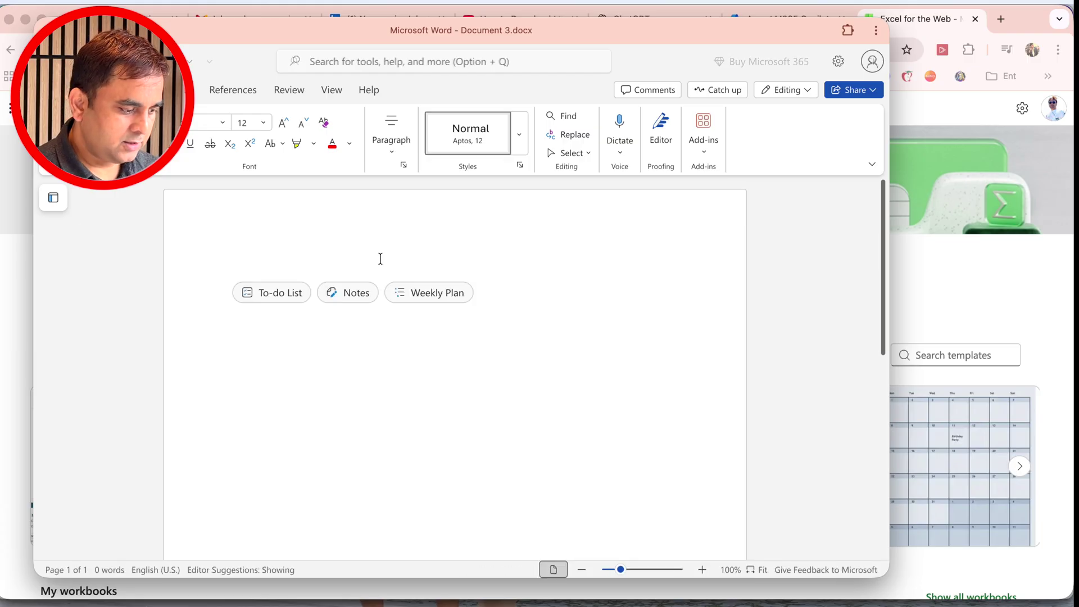
text(HEllo)
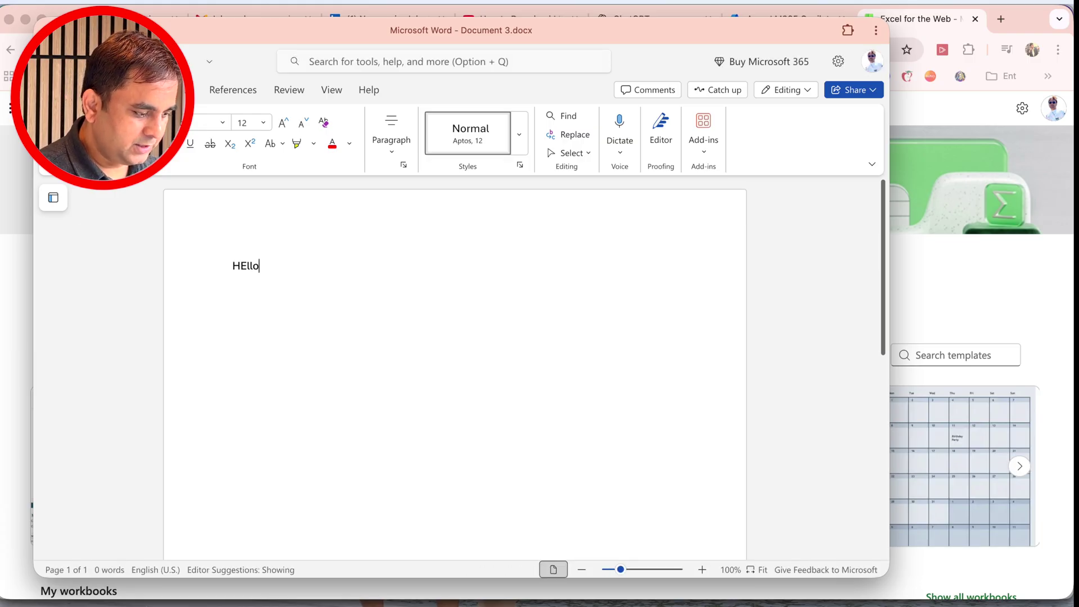
text( It's Me Tech Research)
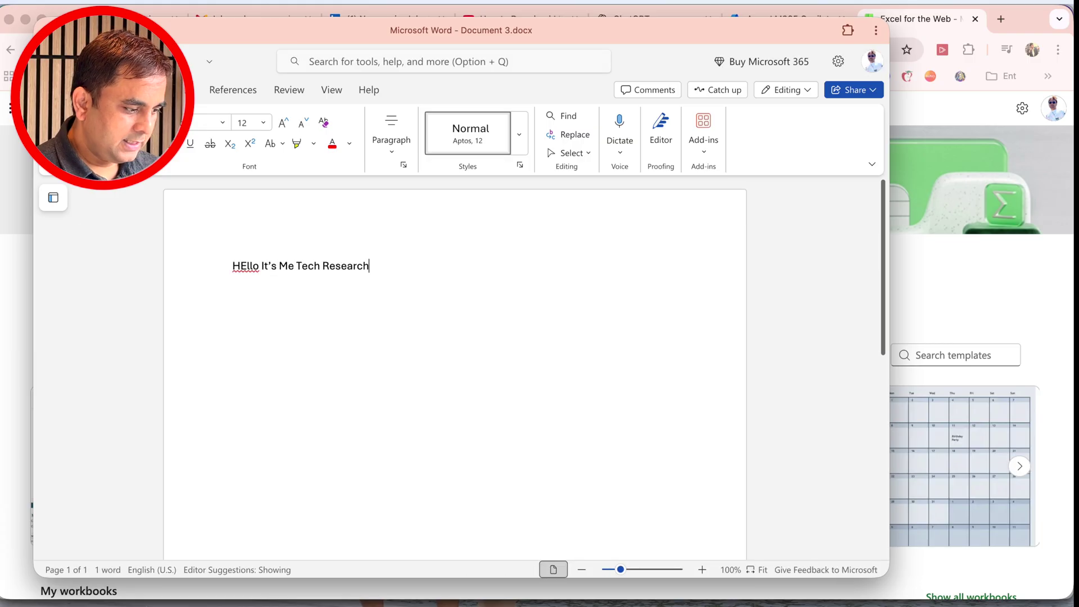
Format the document's whole line of text as bold, italic, underlined and struck through
key(super+a)
click(135, 90)
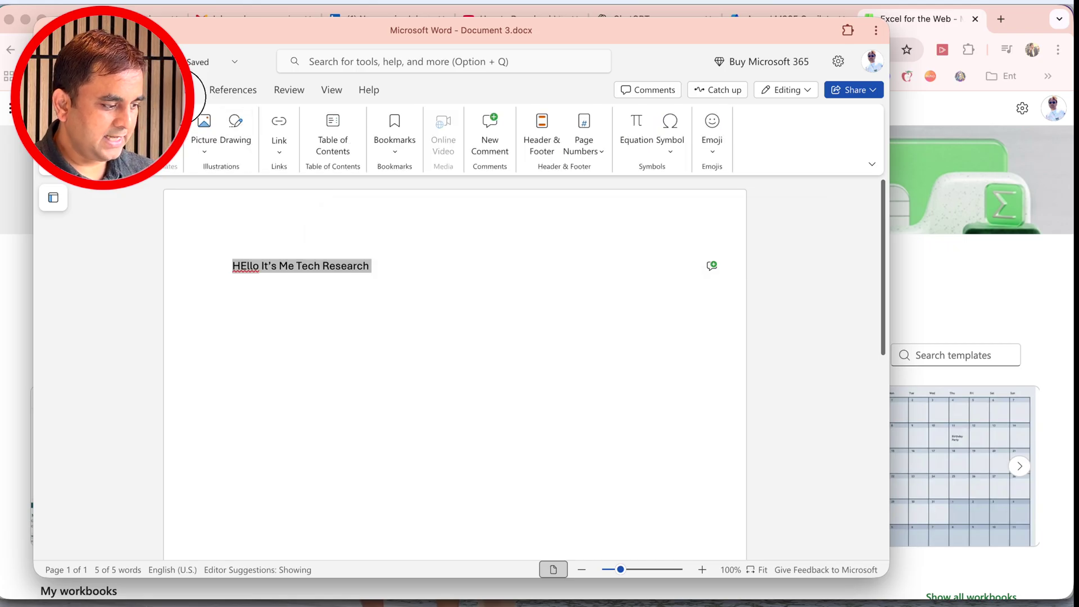
click(185, 90)
click(224, 93)
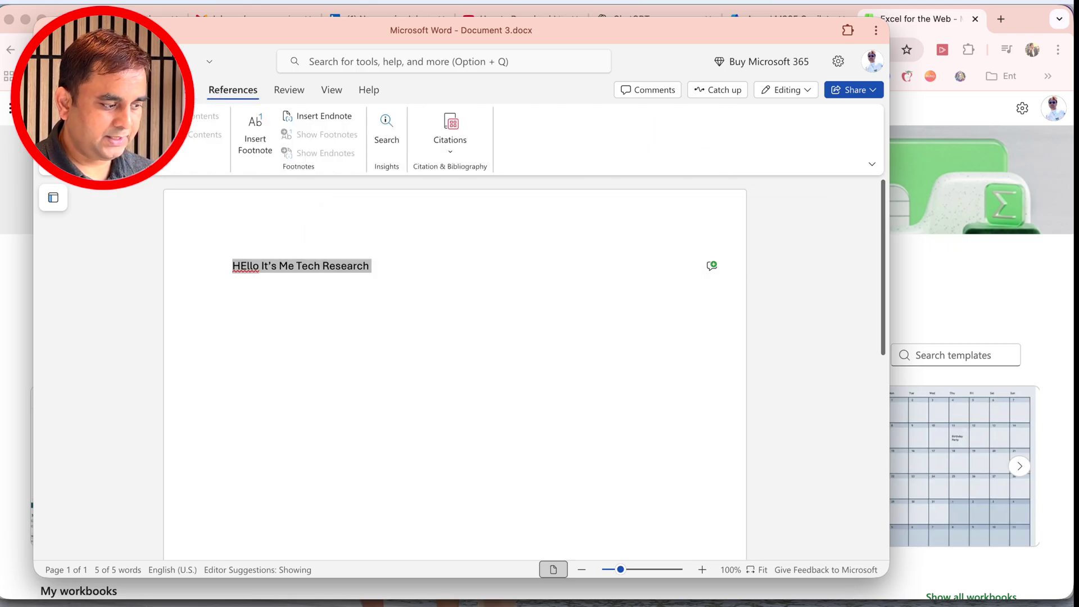
click(93, 90)
click(150, 144)
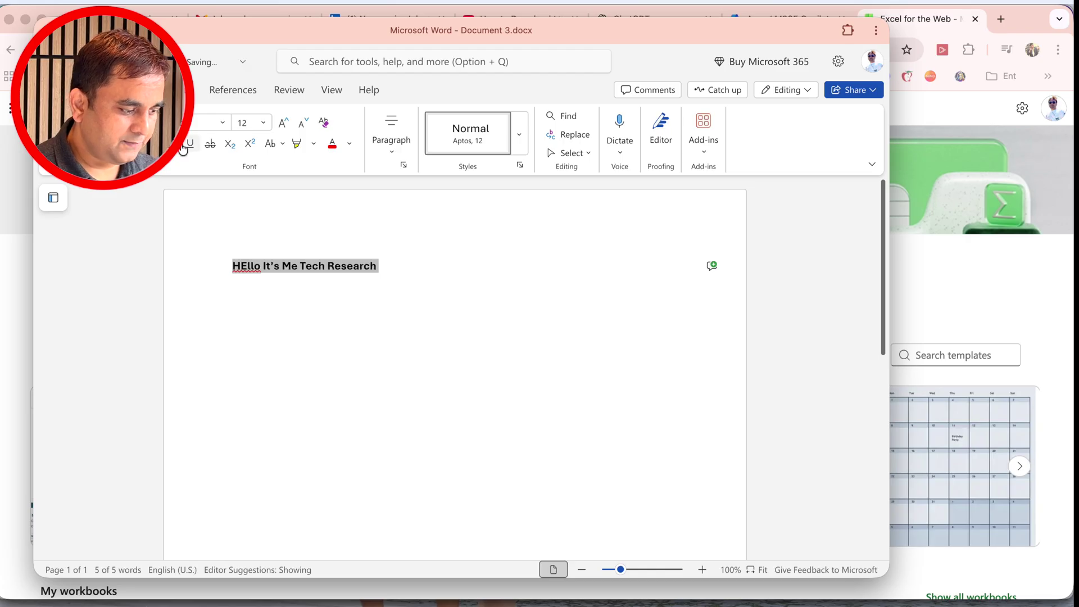
click(170, 144)
click(190, 143)
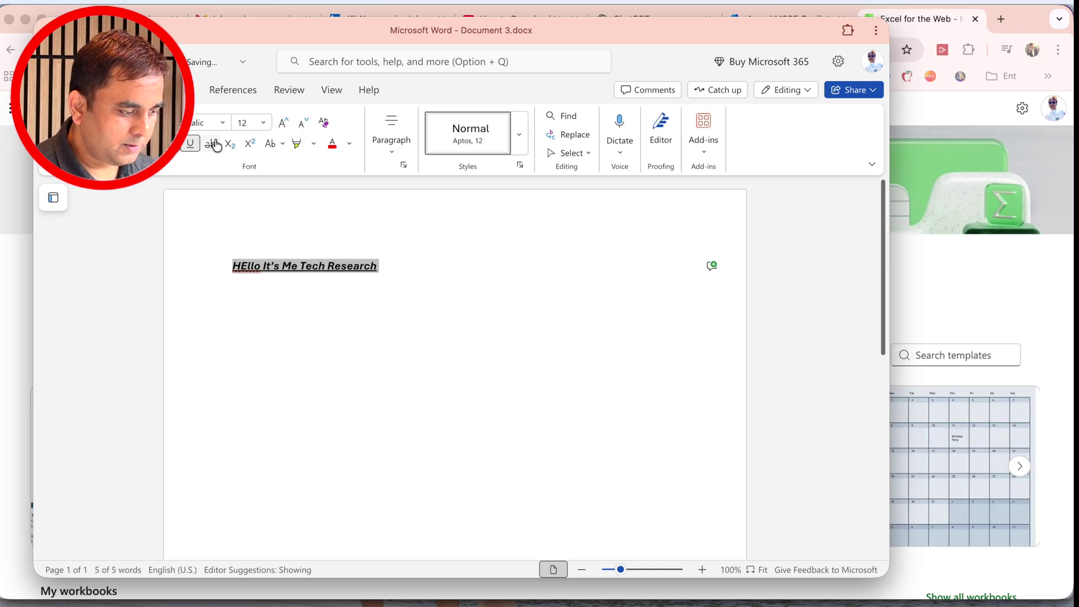
click(216, 145)
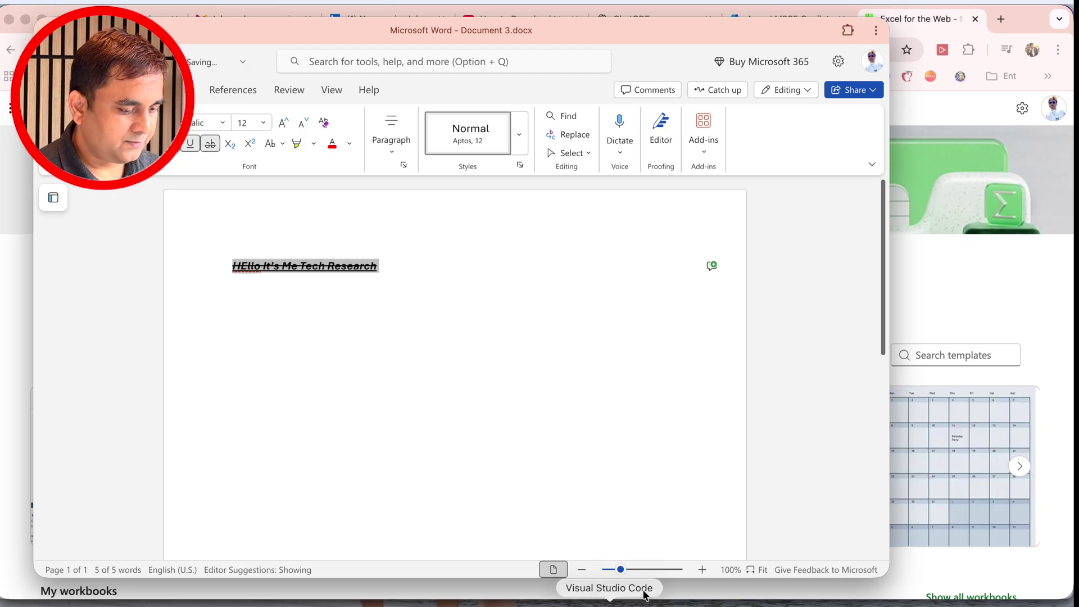
Open Excel for the web as a standalone app and create a workbook from the Monthly College Budget template, closing its window at the end
click(1062, 292)
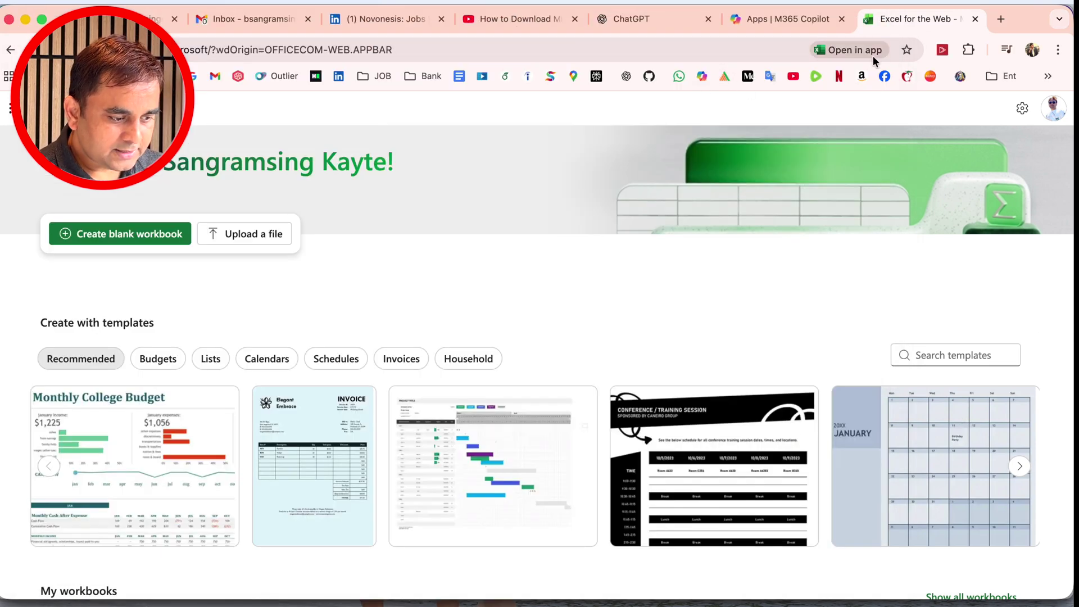
key(super+w)
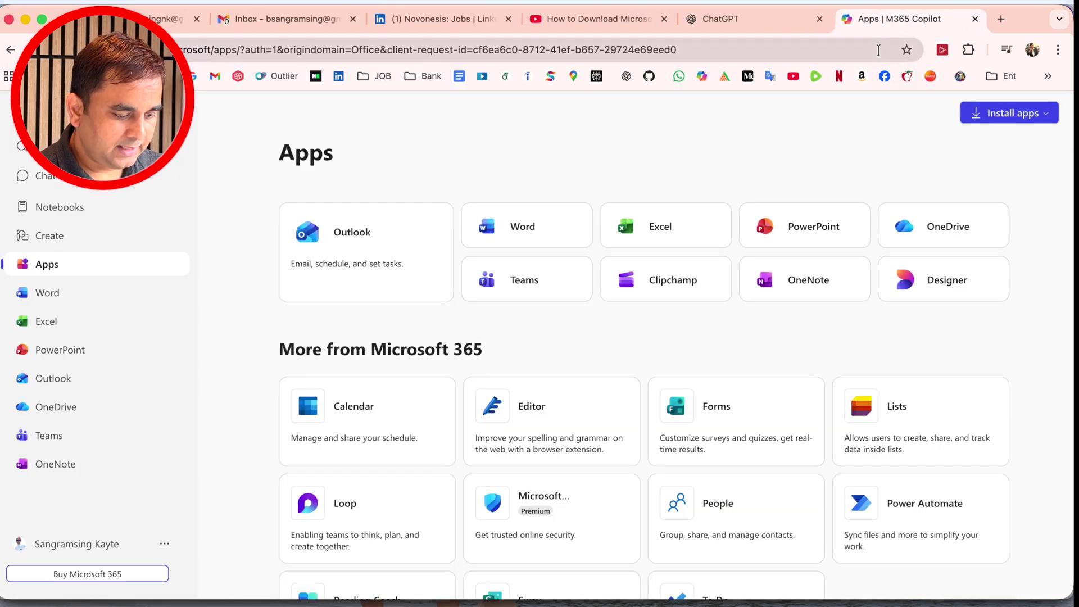
key(super+shift+t)
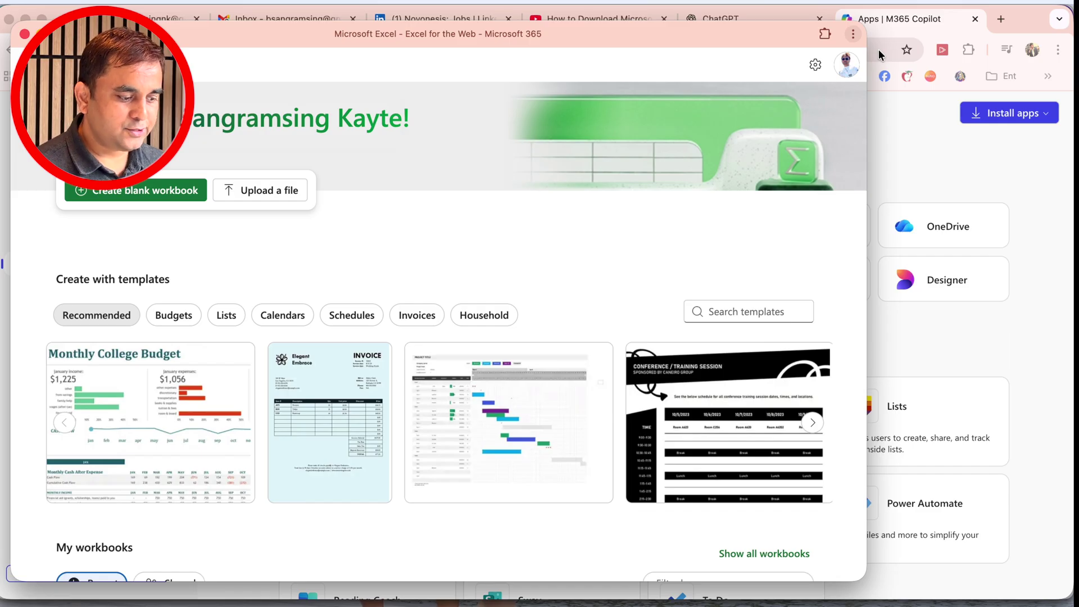
click(223, 413)
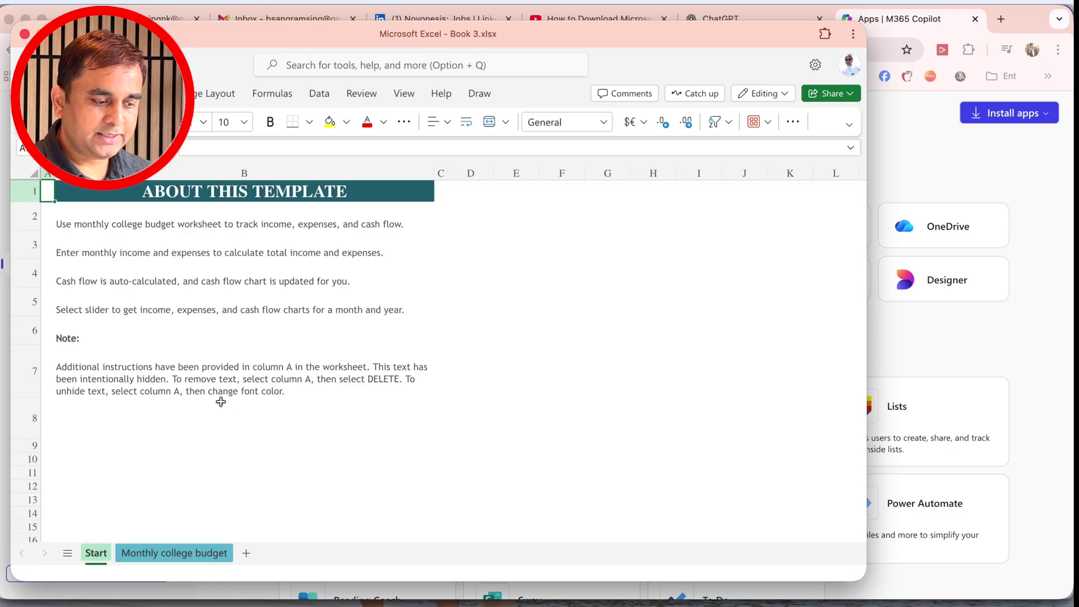
click(25, 34)
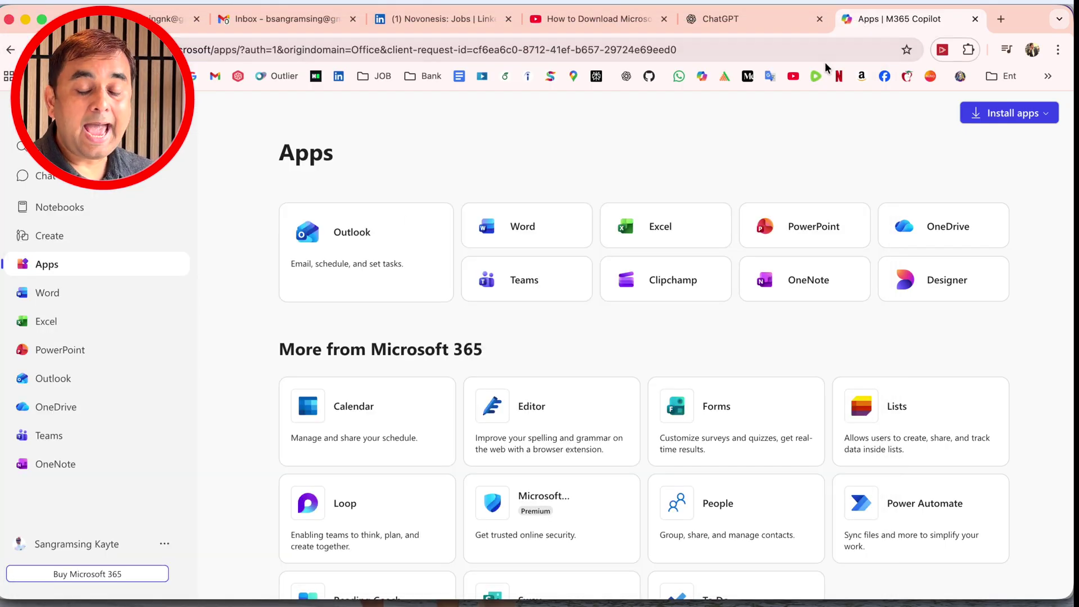
Open Word for the web from the Microsoft 365 page and move it into the installed Microsoft Word app
click(108, 302)
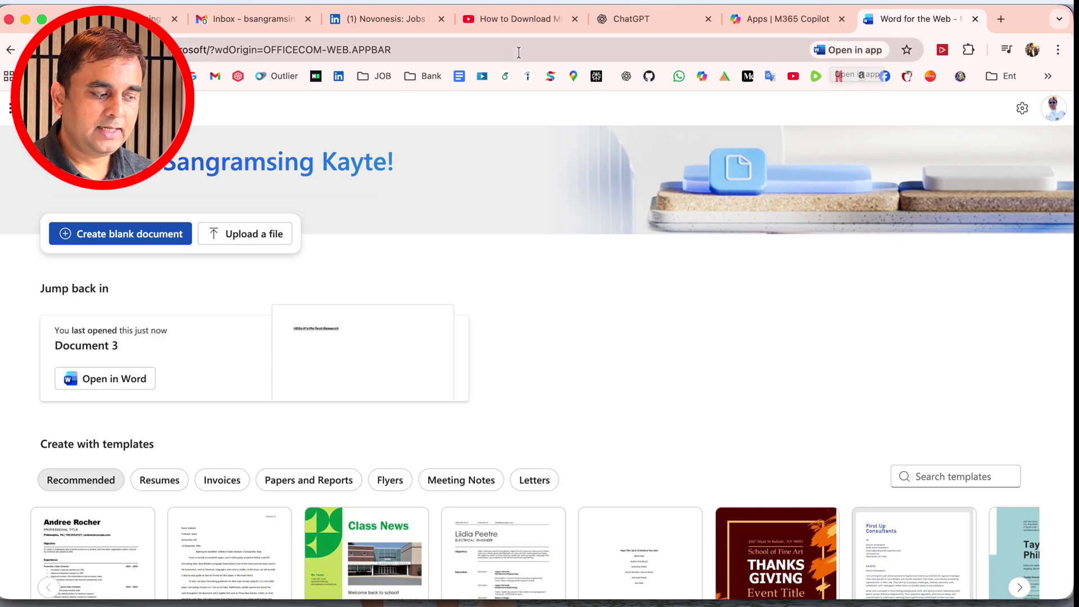
click(1057, 50)
mouse_move(894, 481)
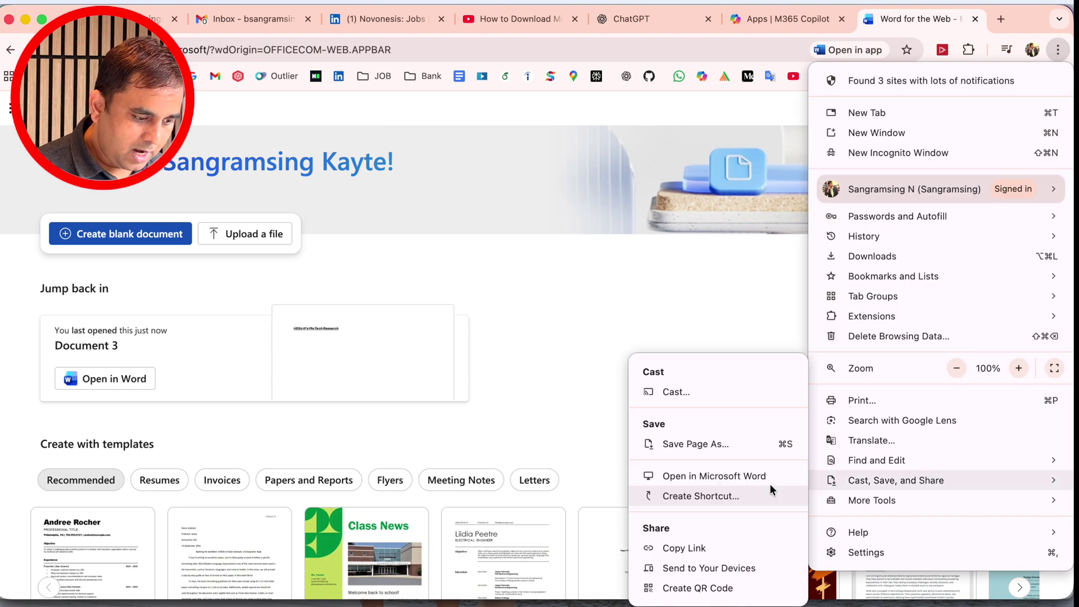
click(686, 477)
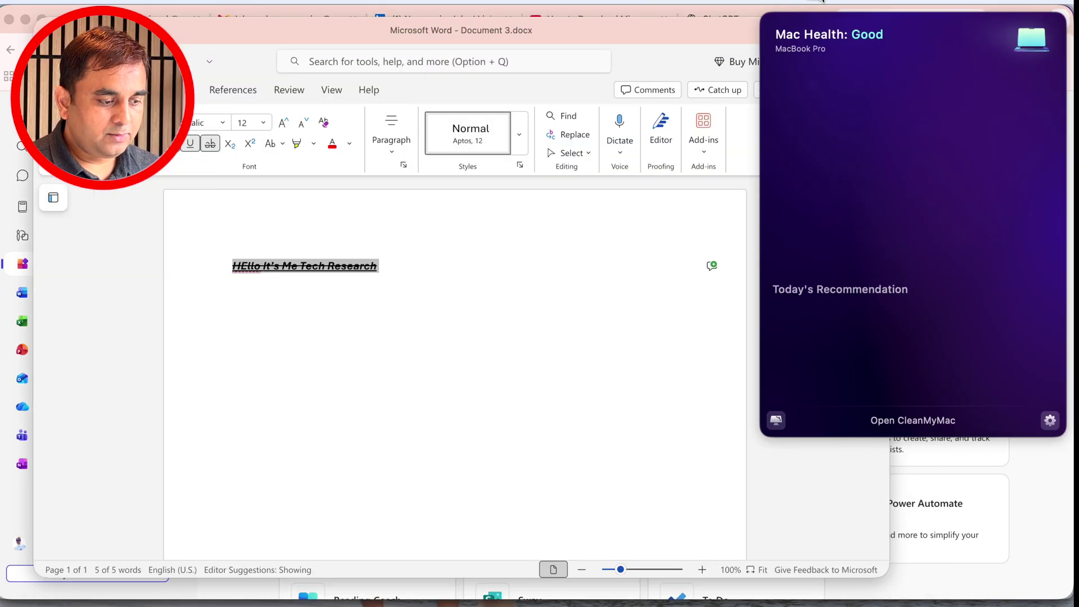
Open CleanMyMac from its status window and examine the Microsoft Word app's file information from the Mac's applications list
click(896, 424)
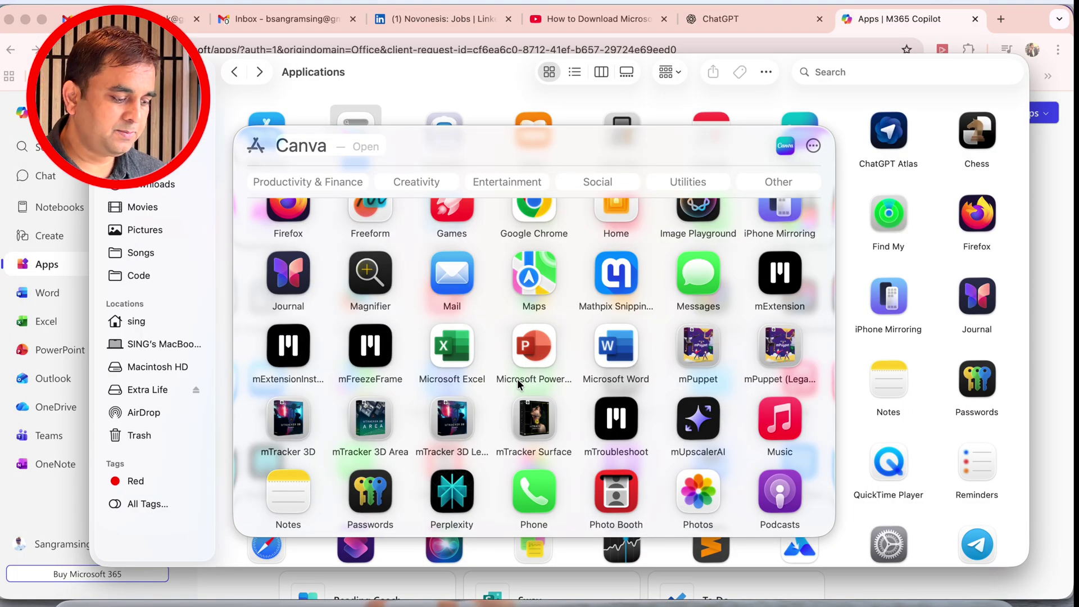
right_click(620, 355)
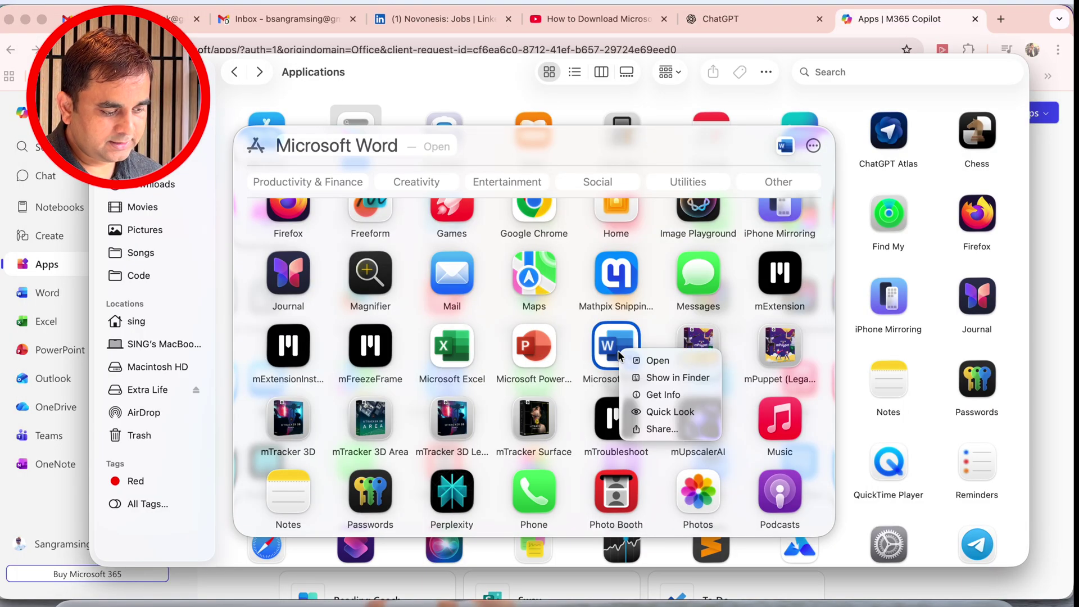
click(662, 394)
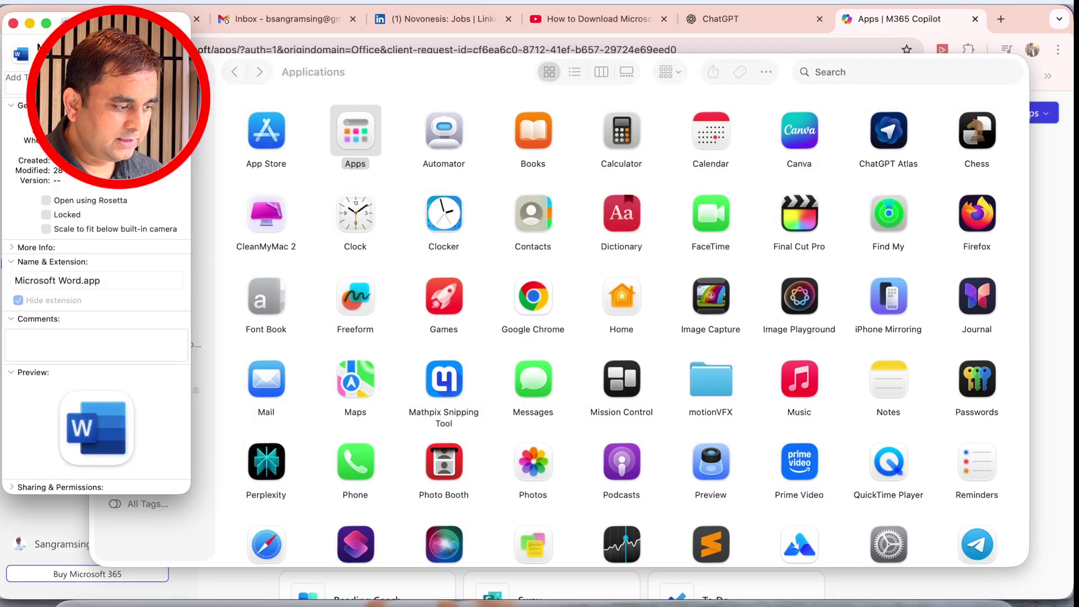
key(super+i)
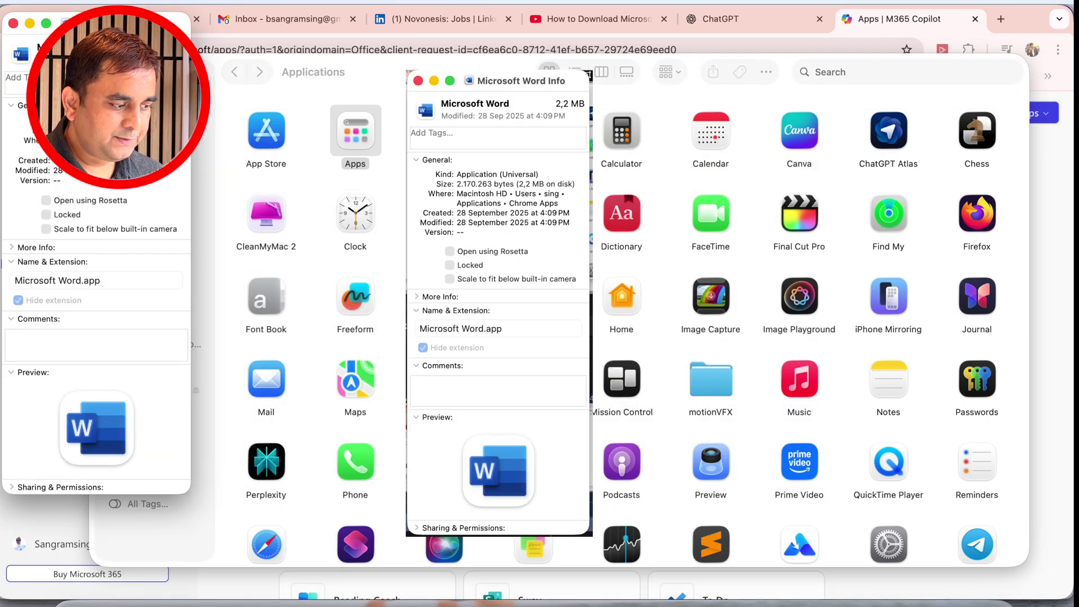
click(13, 23)
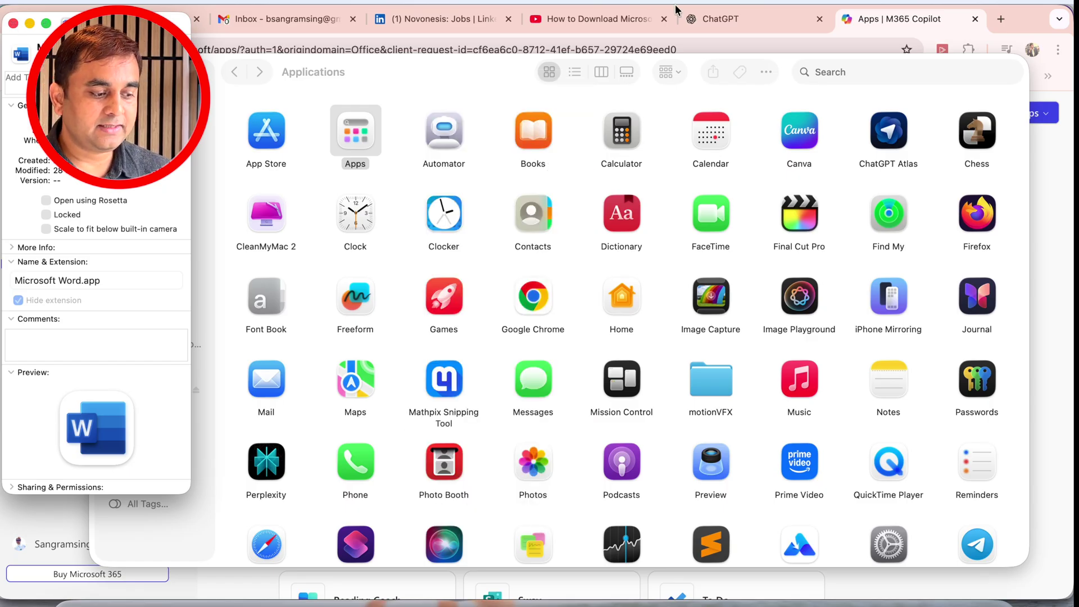